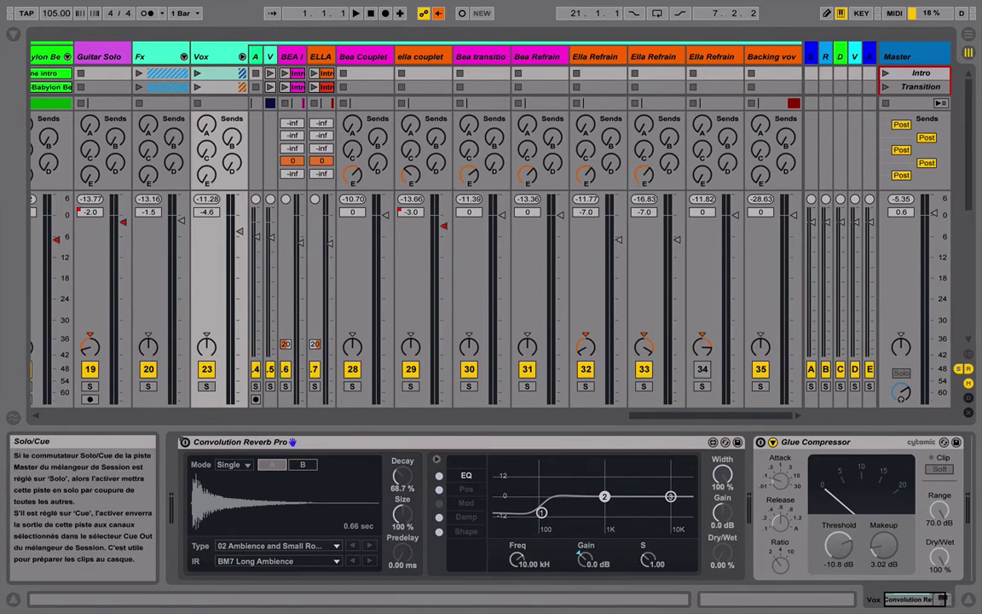
Solo the Vox group, fold its Convolution Reverb Pro, and select its Glue Compressor.
{"action": "left_click", "coordinate": [207, 387]}
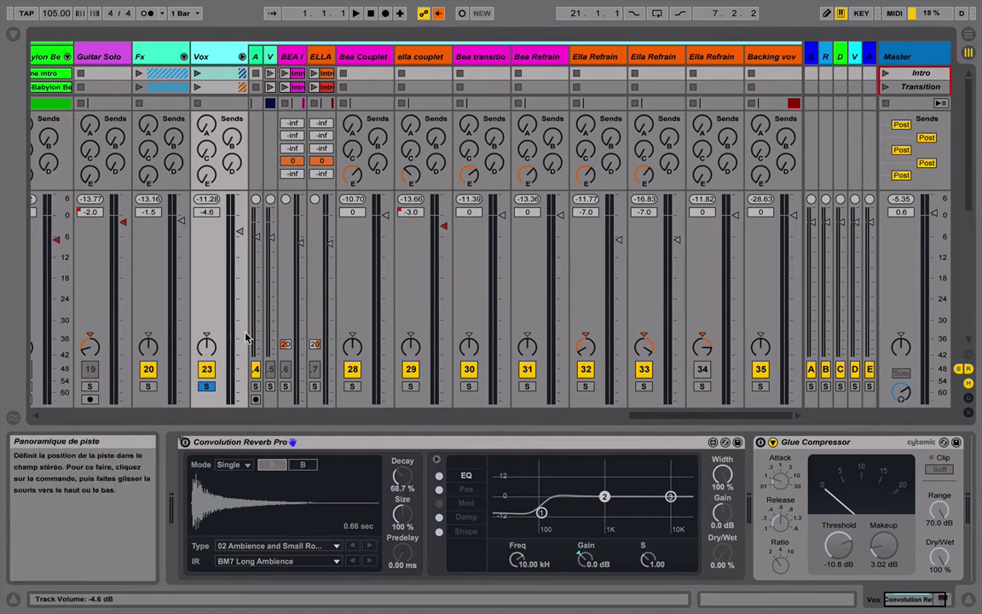
{"action": "double_click", "coordinate": [192, 443]}
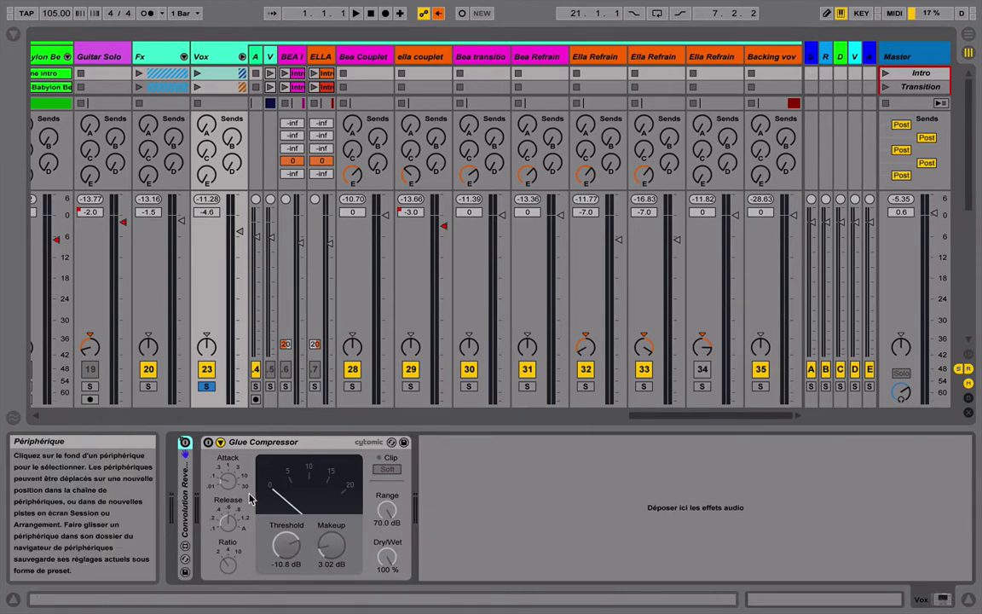
{"action": "left_click", "coordinate": [256, 444]}
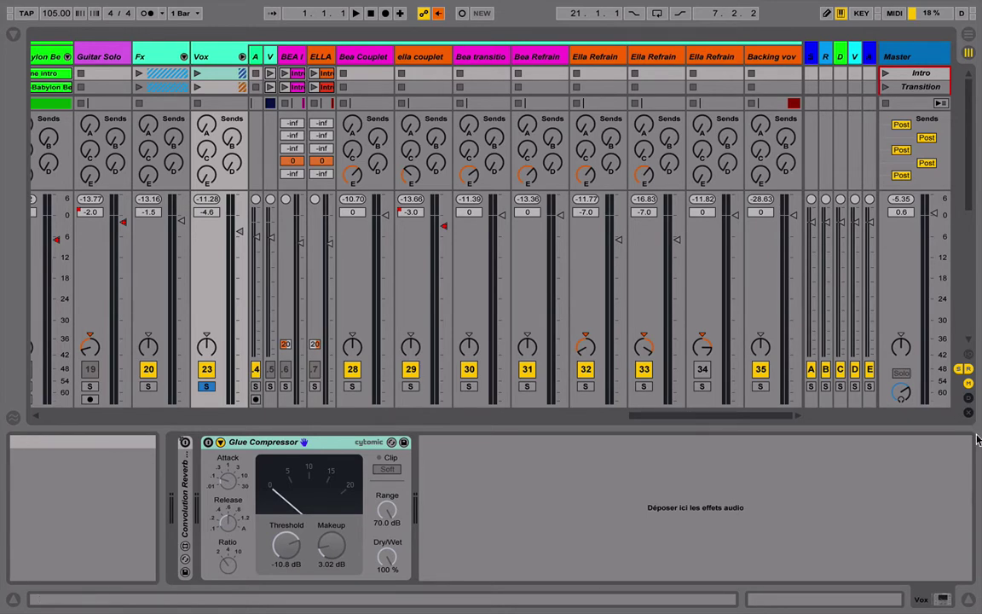
Select the Bea Couplet track and fold its Compressor, Saturation Knob and Fade to Grey devices, keeping EQ Eight unfolded.
{"action": "left_click", "coordinate": [369, 56]}
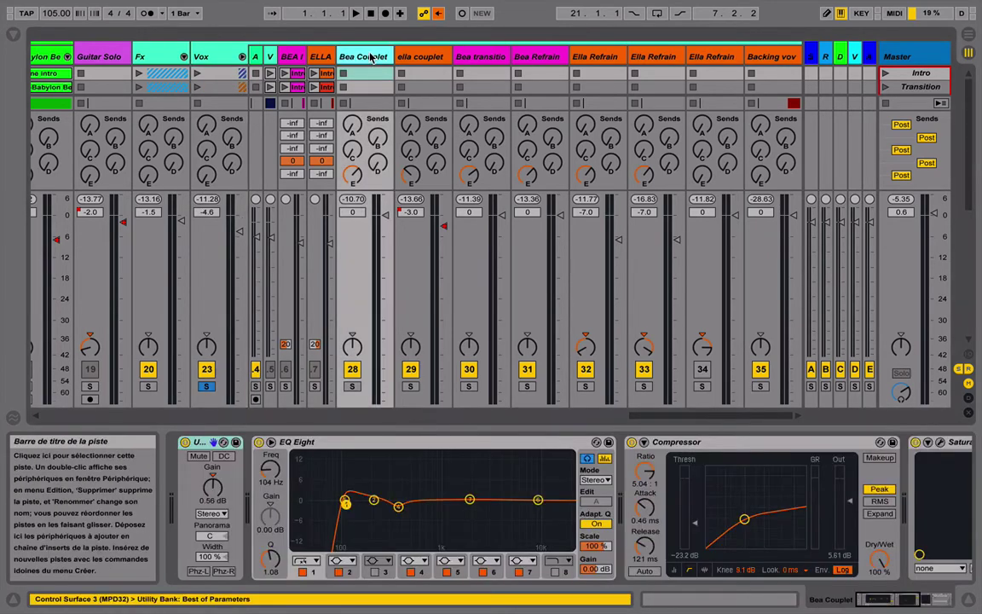
{"action": "double_click", "coordinate": [345, 443]}
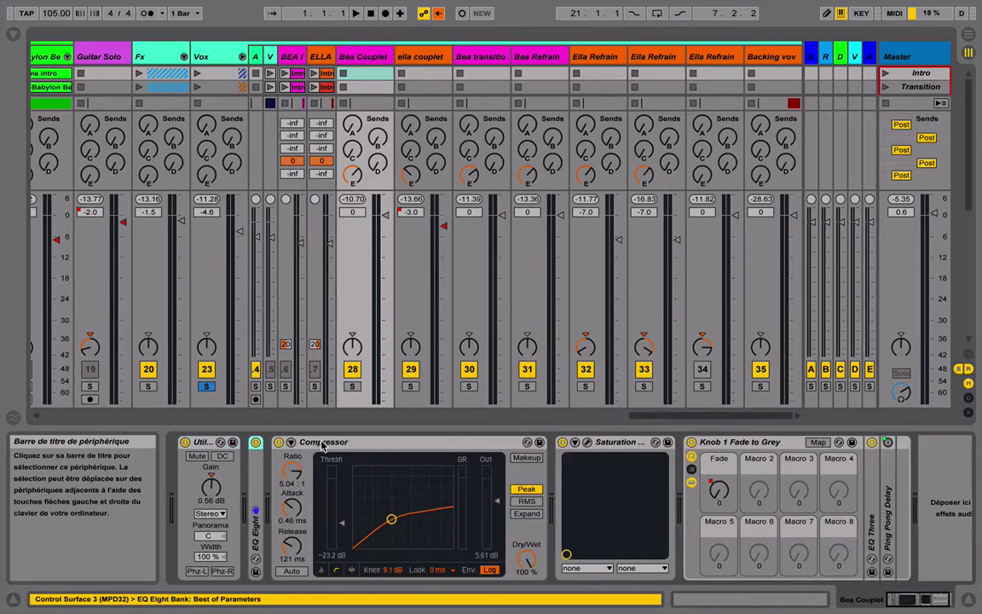
{"action": "double_click", "coordinate": [368, 443]}
{"action": "double_click", "coordinate": [369, 443]}
{"action": "double_click", "coordinate": [368, 443]}
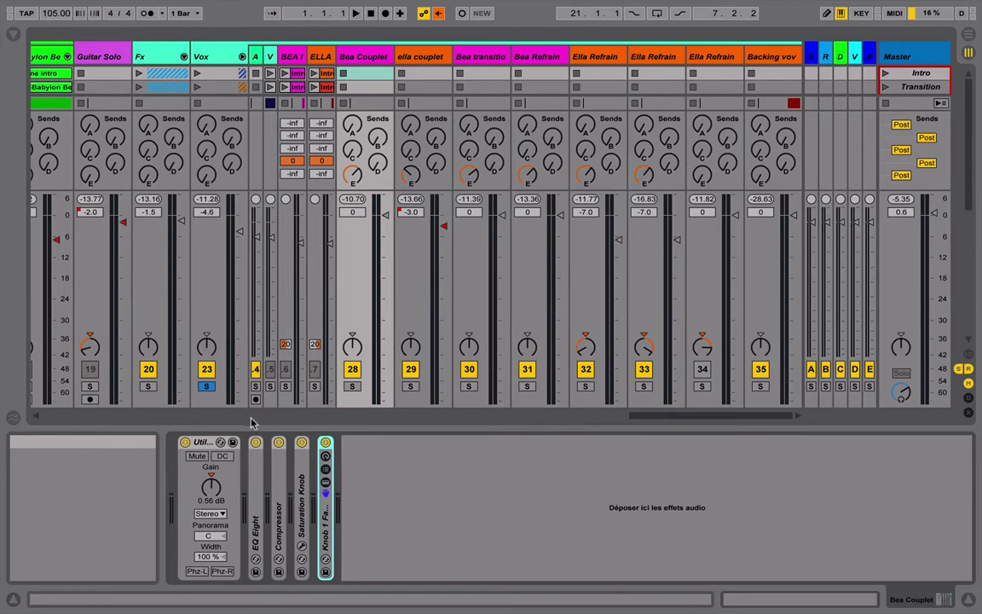
{"action": "double_click", "coordinate": [254, 488]}
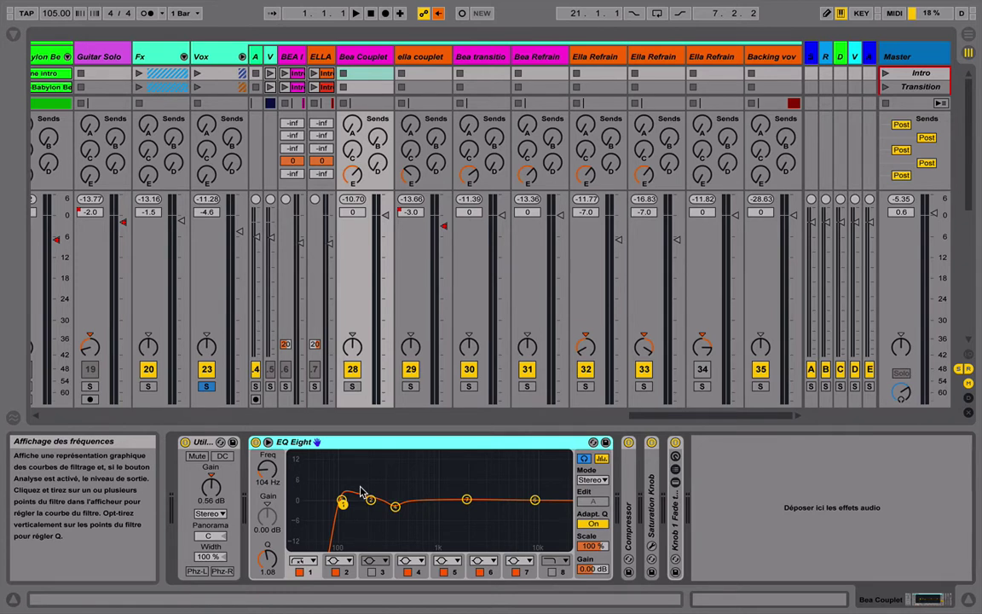
Solo the Bea Couplet track and play its clip in an 8-bar loop starting at bar 29.
{"action": "left_click", "coordinate": [352, 386]}
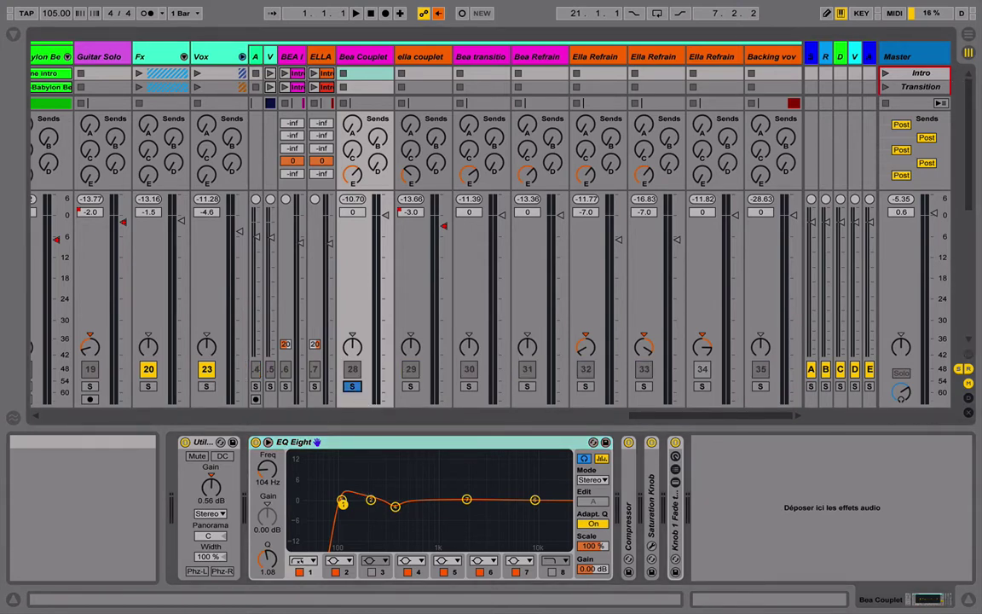
{"action": "key", "text": "space"}
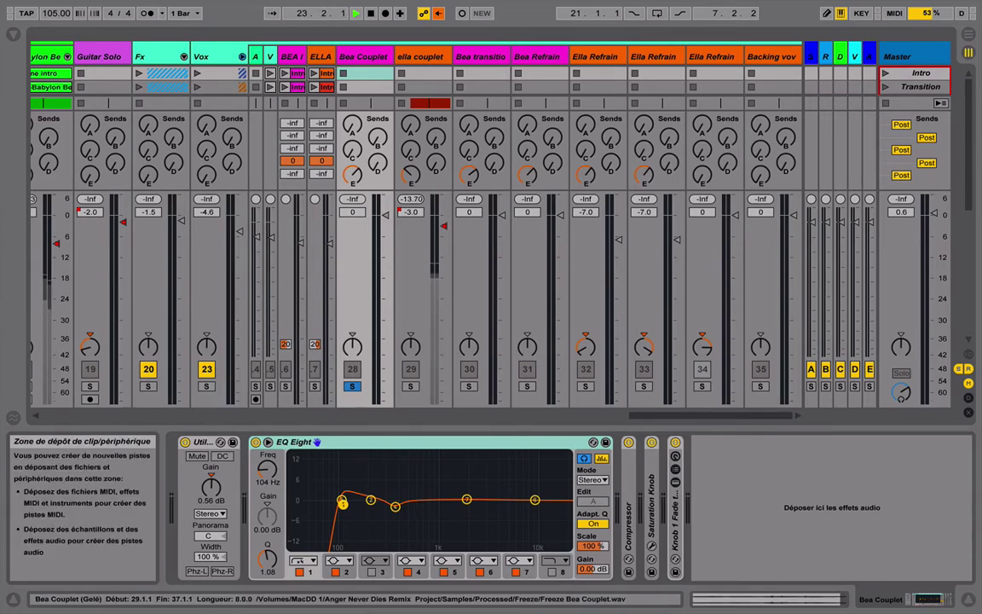
{"action": "key", "text": "super+l"}
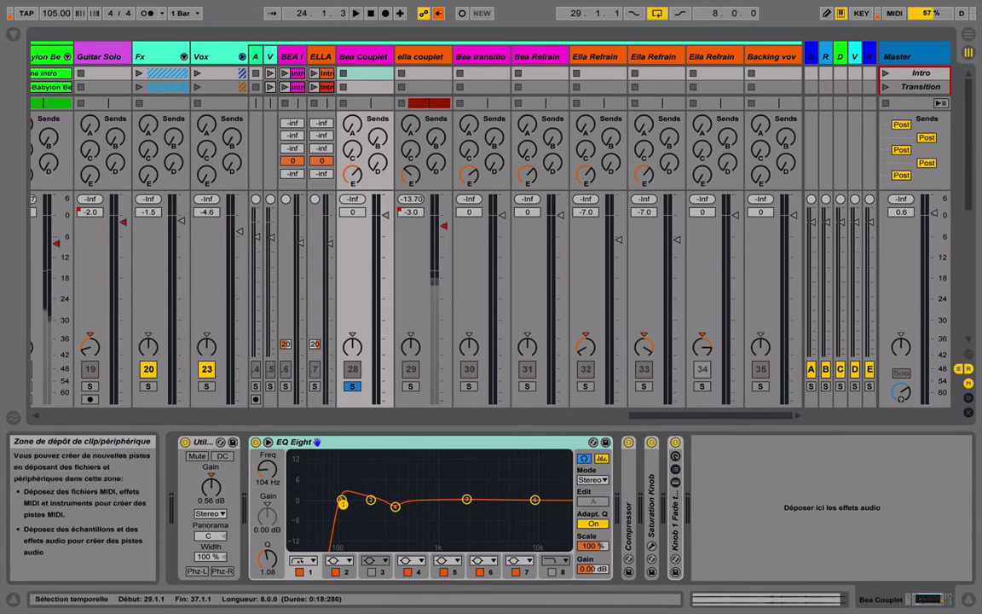
{"action": "key", "text": "space"}
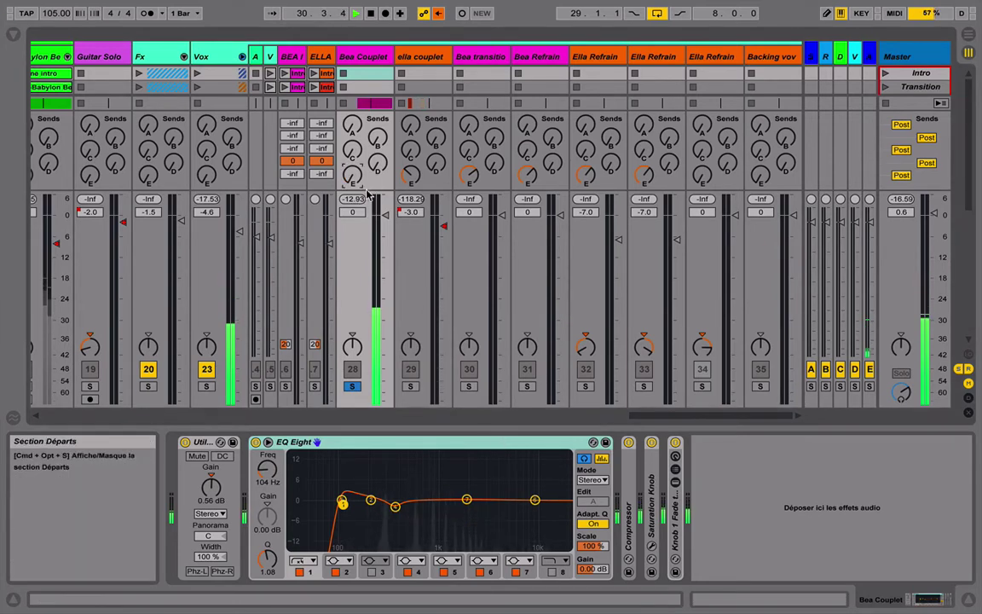
Bypass EQ Eight, Compressor, Saturation Knob and Knob 1 Fade to Grey during playback to hear the dry vocal, and stop playback.
{"action": "left_click", "coordinate": [255, 442]}
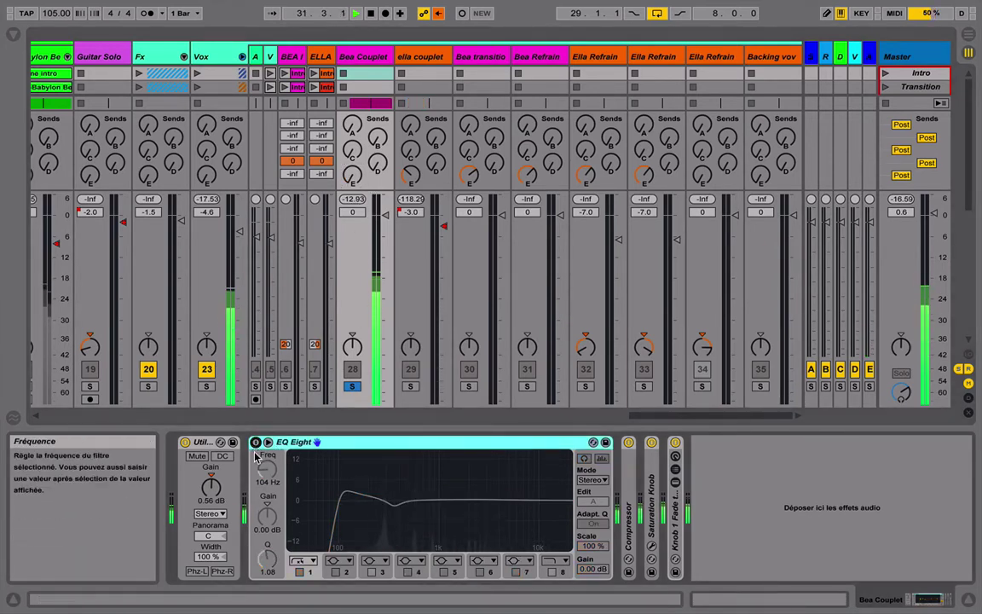
{"action": "left_click", "coordinate": [651, 443]}
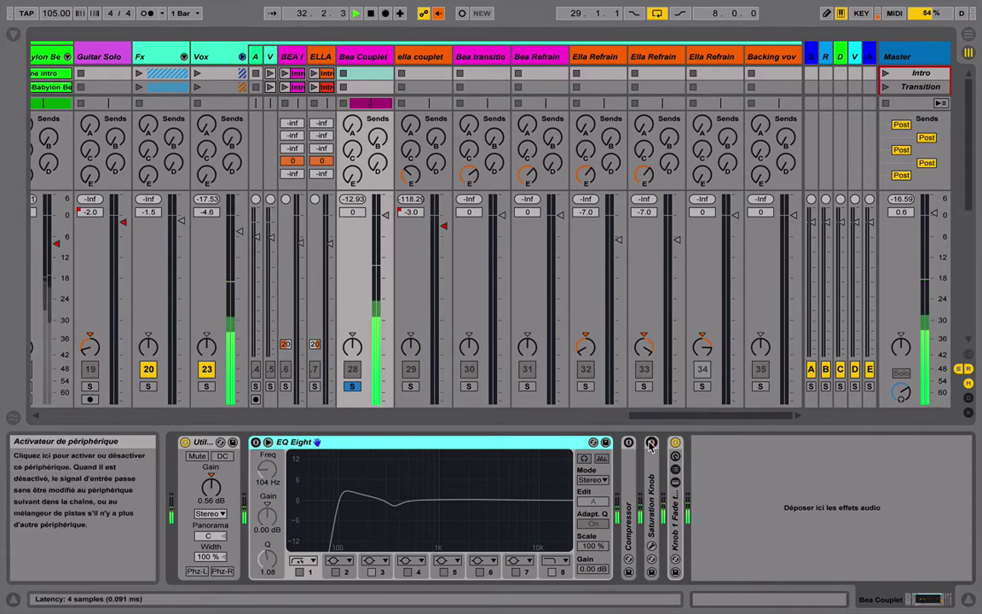
{"action": "left_click", "coordinate": [675, 442]}
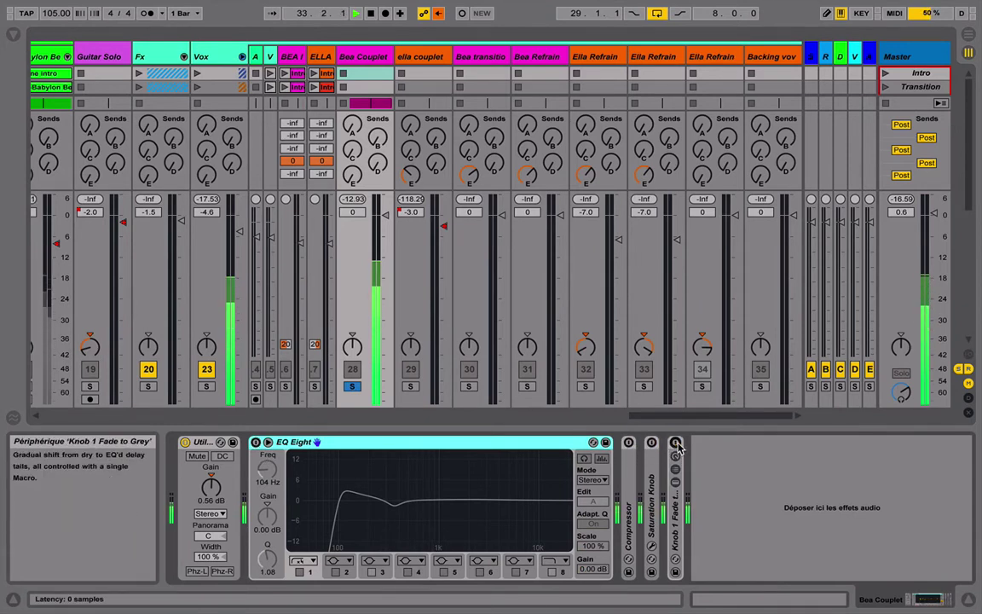
{"action": "left_click", "coordinate": [676, 443]}
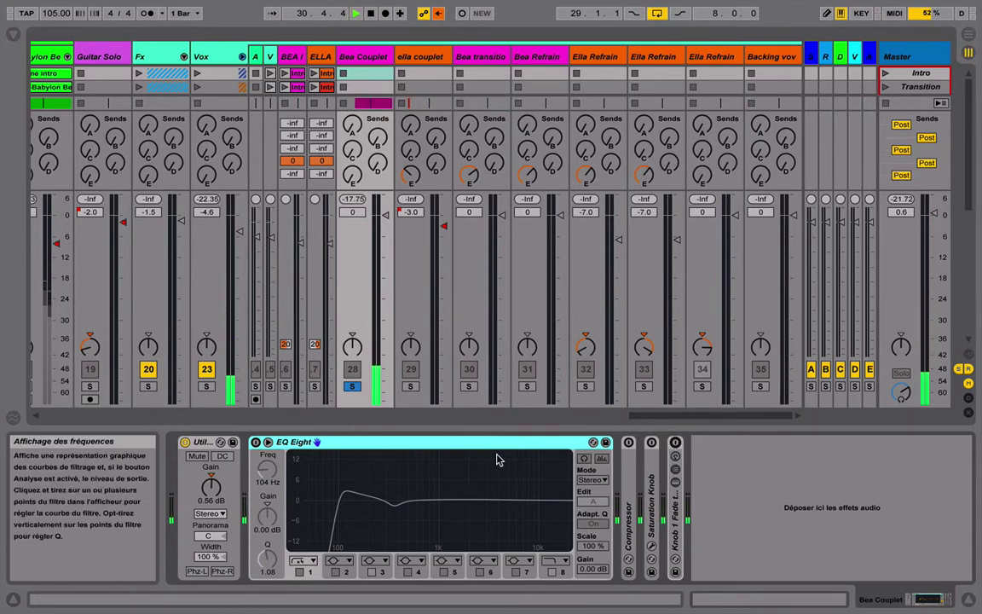
{"action": "key", "text": "space"}
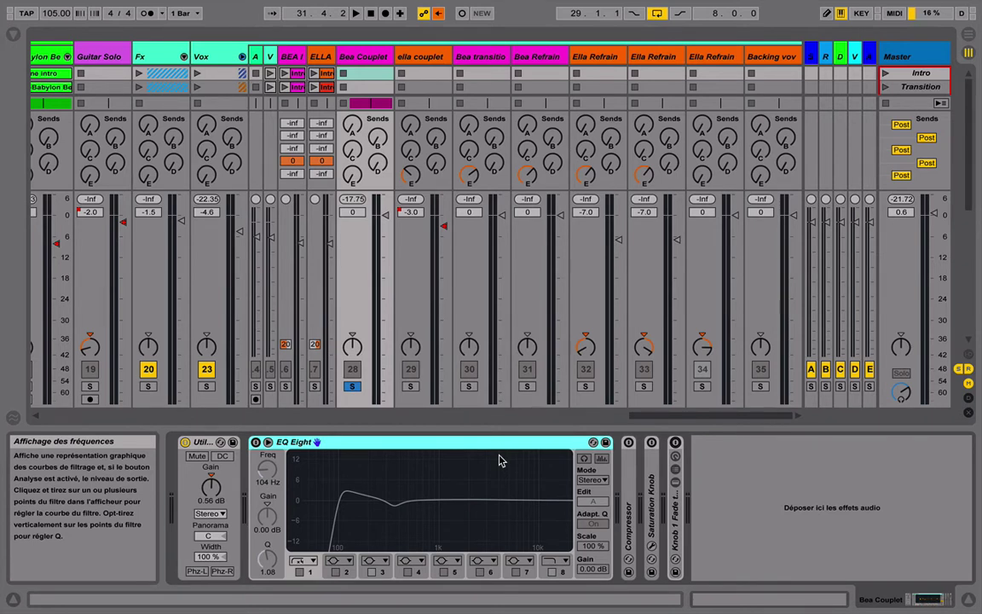
Re-enable EQ Eight in its enlarged display, setting band 4 to 364 Hz and -2.26 dB and band 7's gain to -0.03 dB.
{"action": "left_click", "coordinate": [273, 443]}
{"action": "left_click", "coordinate": [268, 443]}
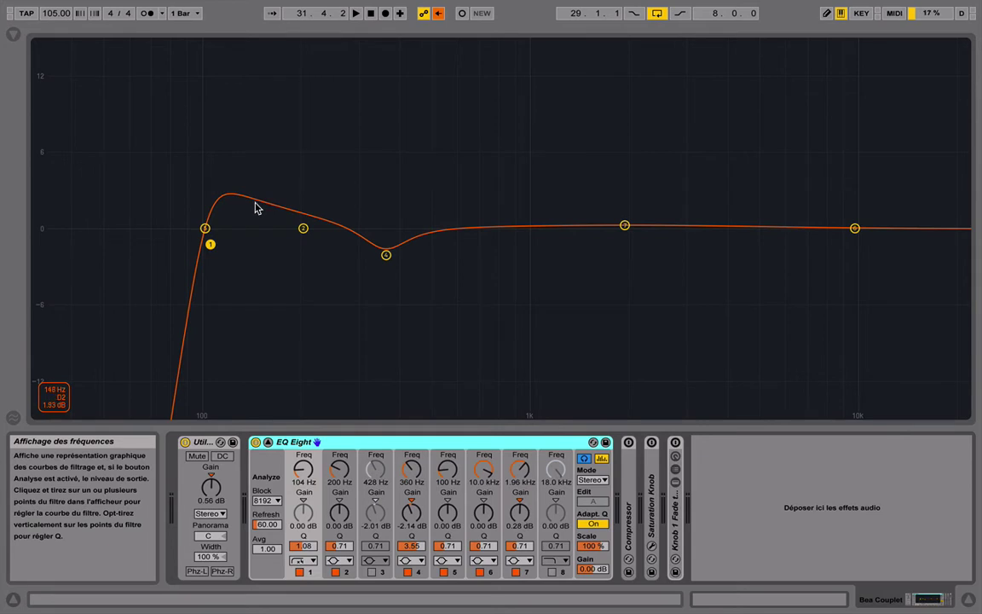
{"action": "left_click", "coordinate": [385, 256]}
{"action": "left_click_drag", "start_coordinate": [385, 255], "coordinate": [387, 255]}
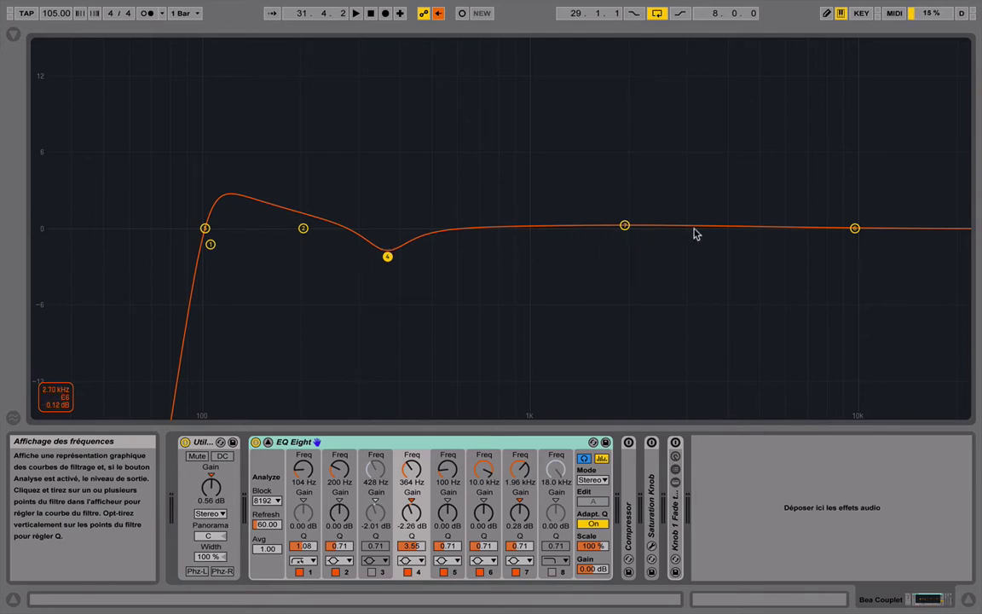
{"action": "left_click_drag", "start_coordinate": [625, 226], "coordinate": [625, 229]}
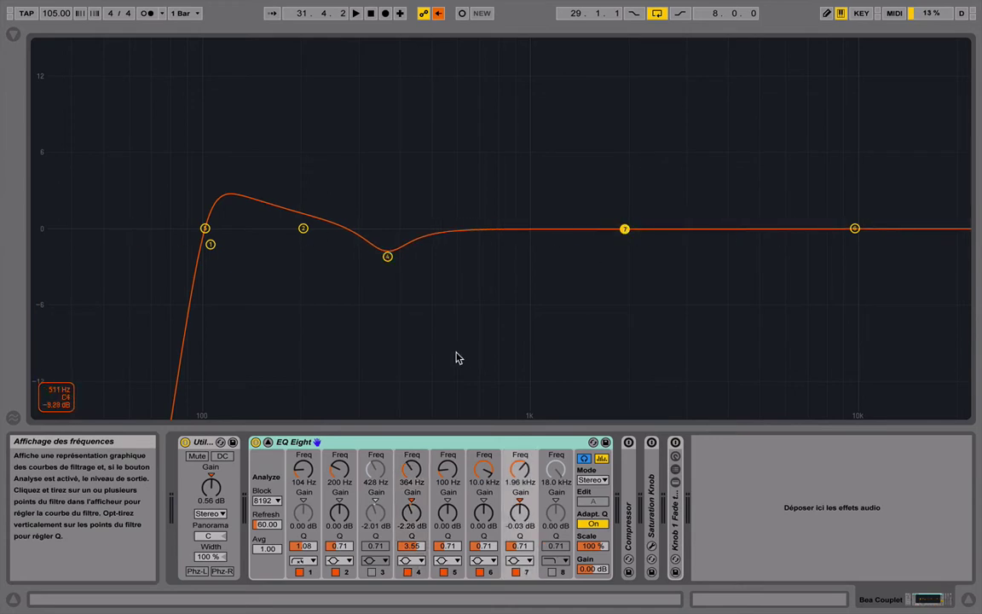
Return EQ Eight to its compact curve display, leaving the device unfolded.
{"action": "double_click", "coordinate": [288, 443]}
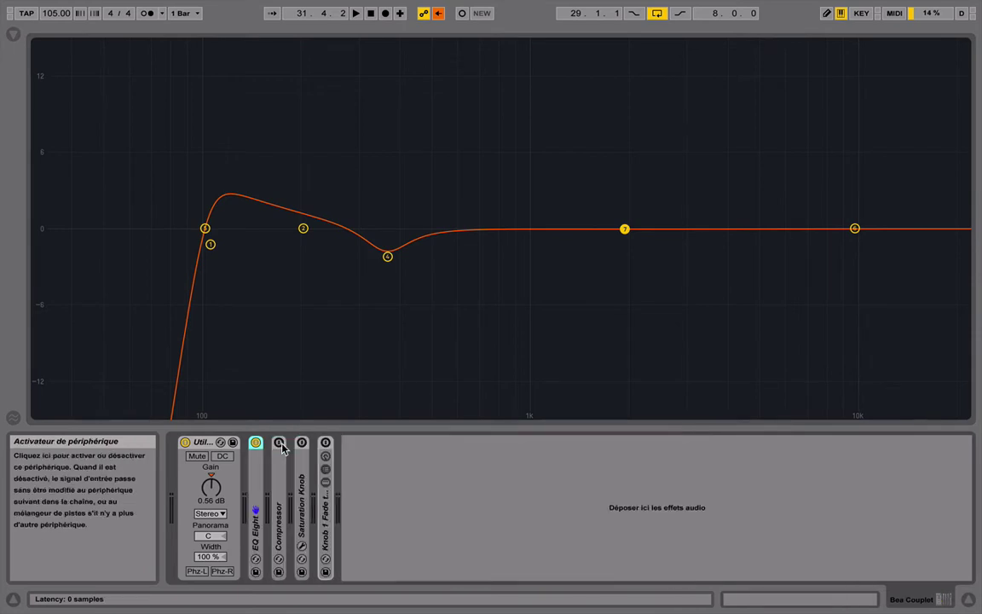
{"action": "double_click", "coordinate": [263, 455]}
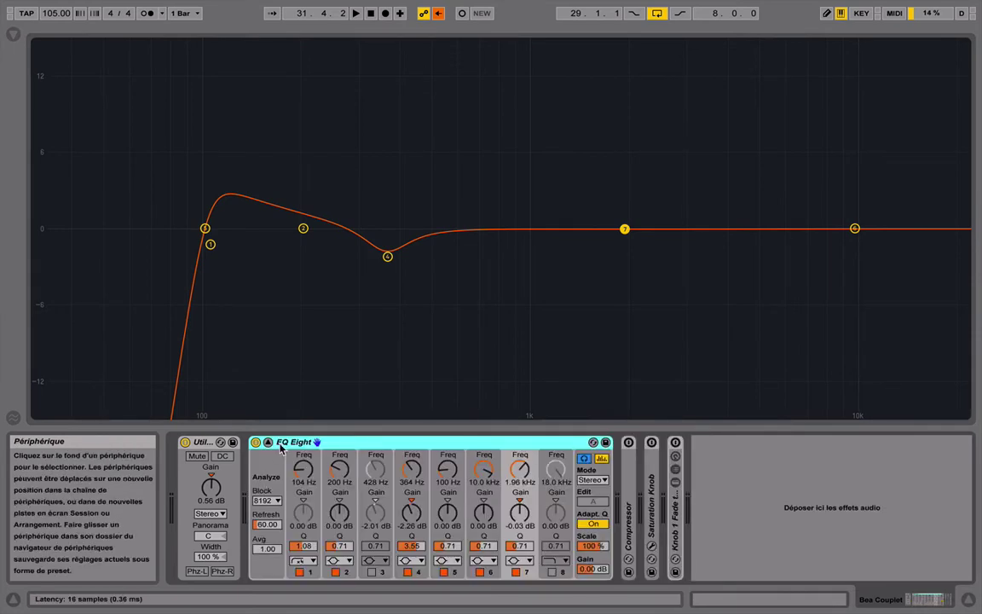
{"action": "left_click", "coordinate": [269, 443]}
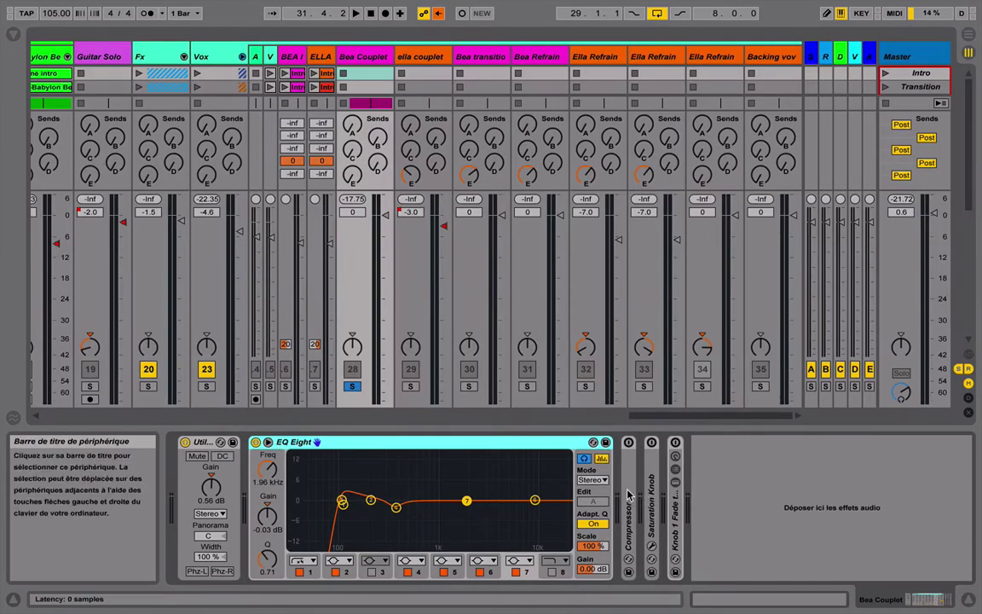
Unfold and re-enable the Compressor and Saturation Knob devices on the Bea Couplet track.
{"action": "double_click", "coordinate": [627, 494]}
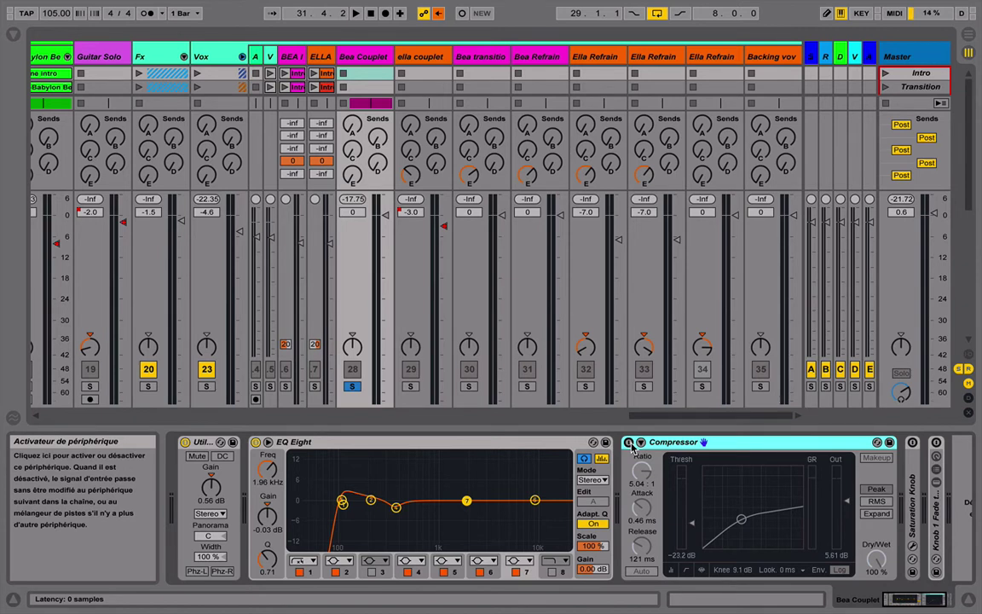
{"action": "left_click", "coordinate": [630, 443]}
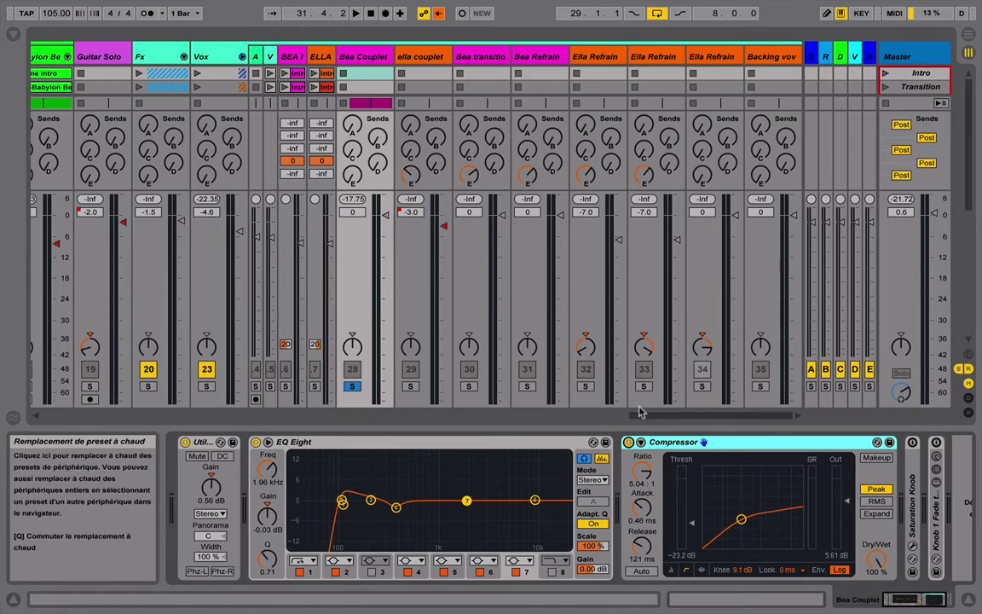
{"action": "left_click", "coordinate": [915, 476]}
{"action": "left_click", "coordinate": [913, 470]}
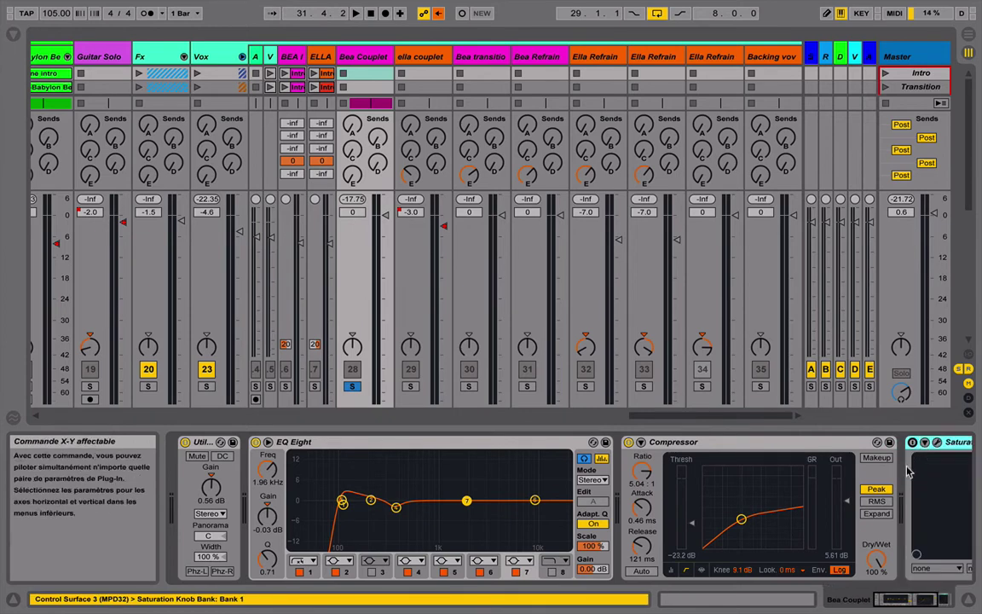
{"action": "left_click", "coordinate": [913, 604]}
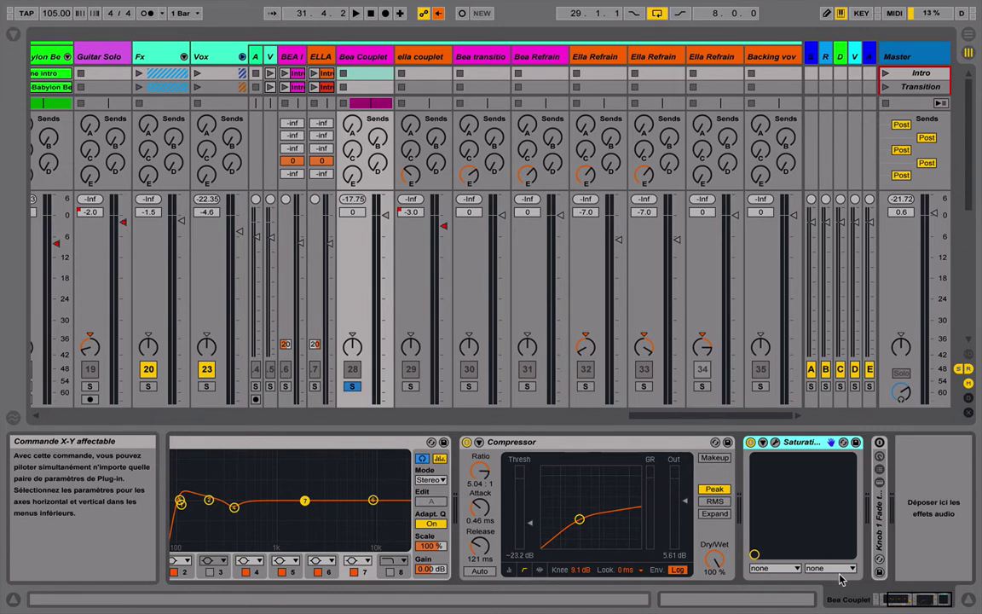
Re-enable the Knob 1 Fade to Grey rack and leave it folded in the device chain.
{"action": "left_click", "coordinate": [879, 456]}
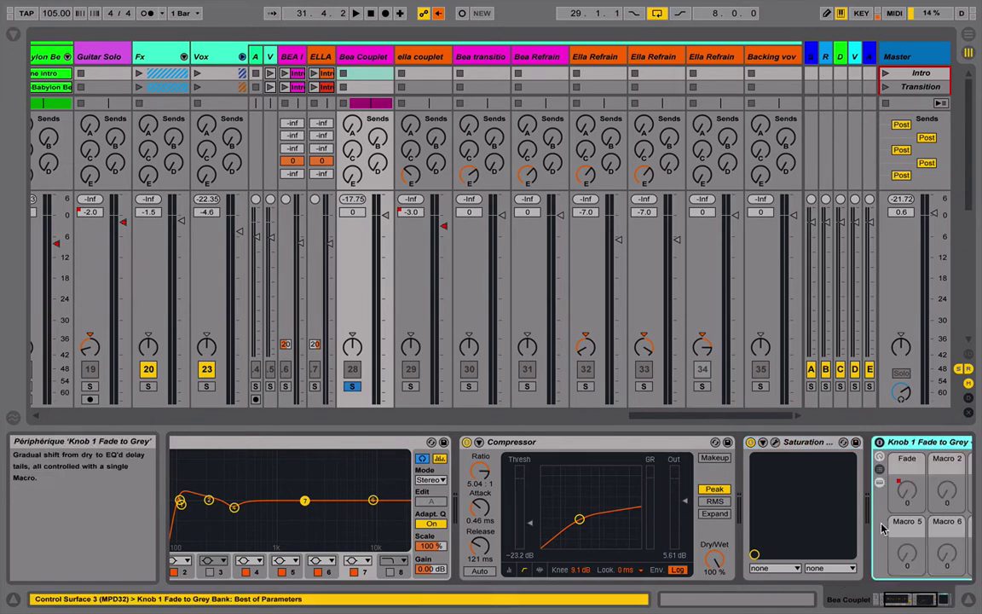
{"action": "double_click", "coordinate": [891, 441]}
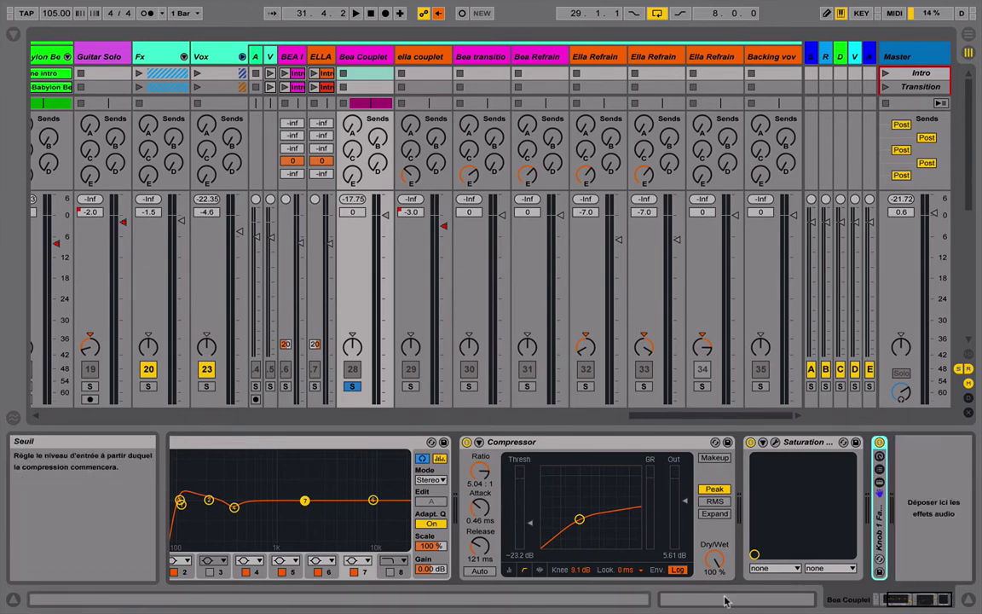
{"action": "left_click", "coordinate": [889, 602]}
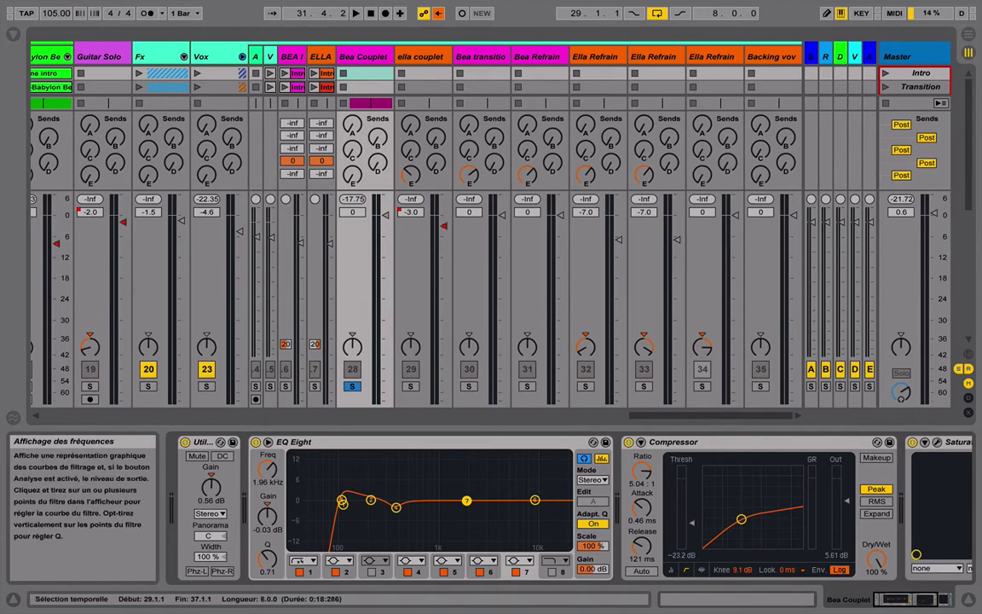
Examine the FabFilter Pro-Q curve on the E-Air return track and close the plug-in window.
{"action": "left_click", "coordinate": [870, 56]}
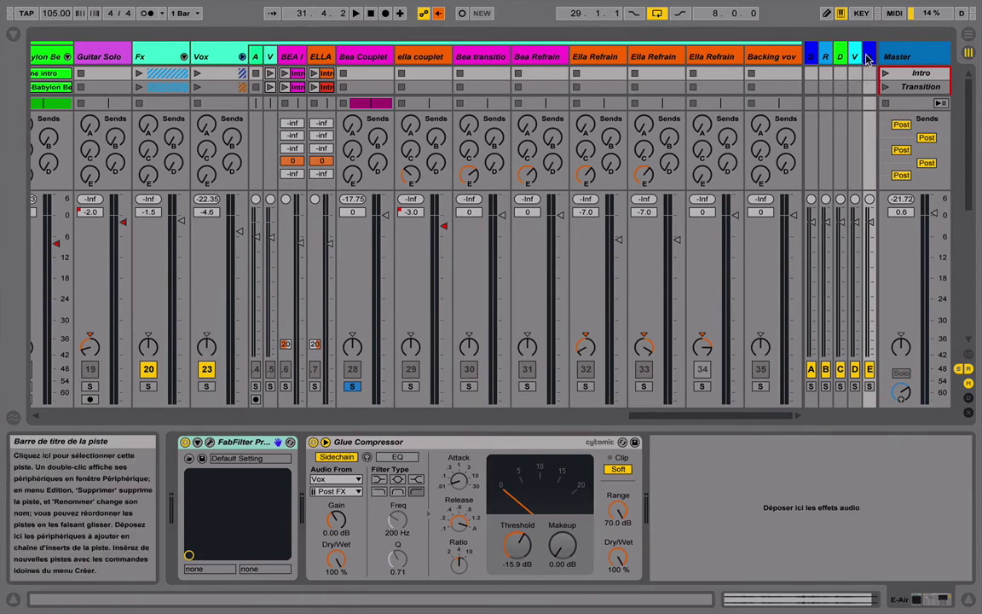
{"action": "left_click", "coordinate": [210, 442]}
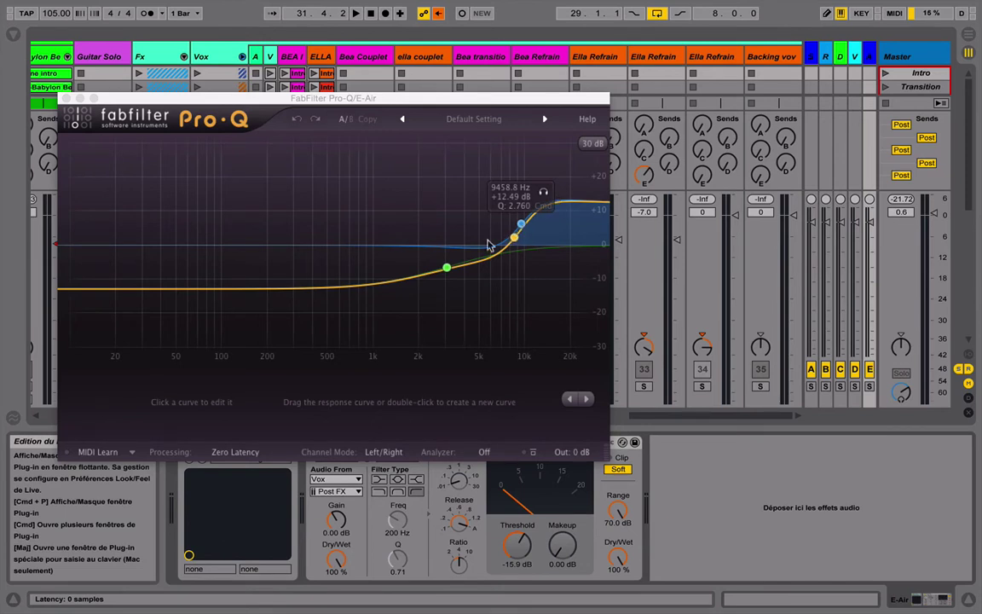
{"action": "left_click", "coordinate": [66, 99]}
Solo the E-Air return, raise Bea Couplet's send E to maximum, and play the loop with the return's Glue Compressor bypassed.
{"action": "left_click", "coordinate": [870, 387]}
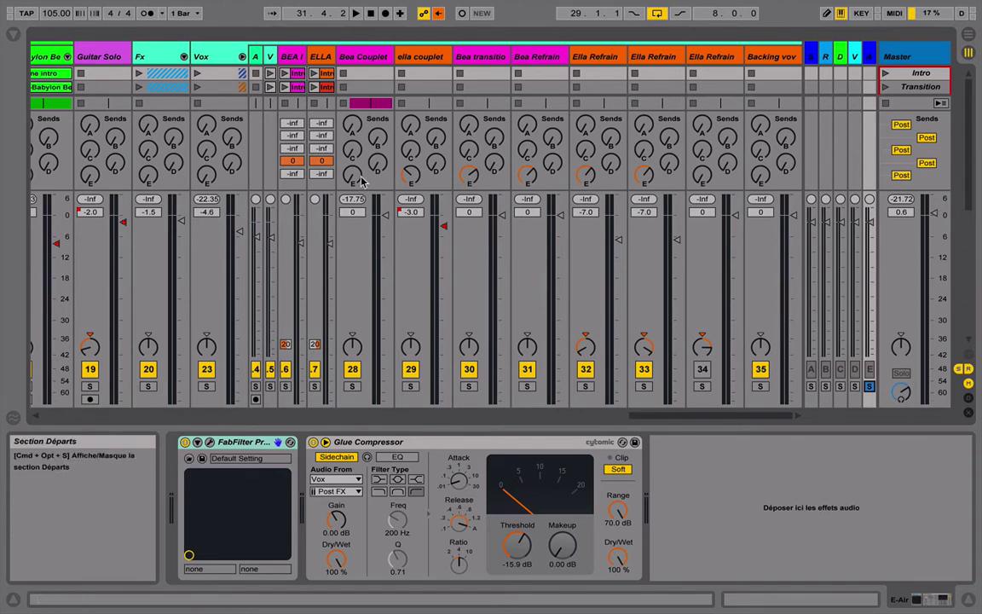
{"action": "left_click_drag", "start_coordinate": [352, 175], "coordinate": [352, 162]}
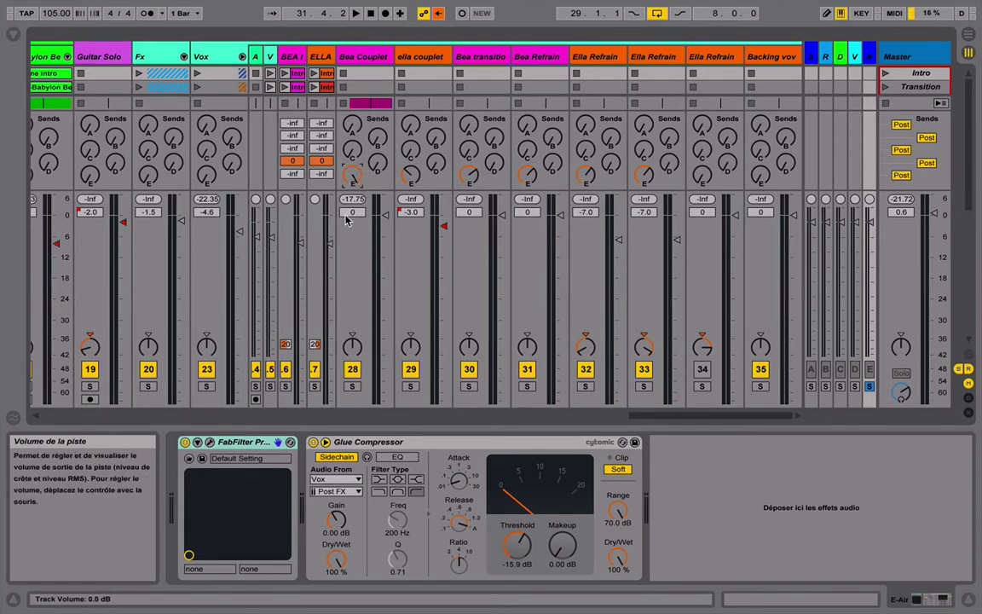
{"action": "key", "text": "space"}
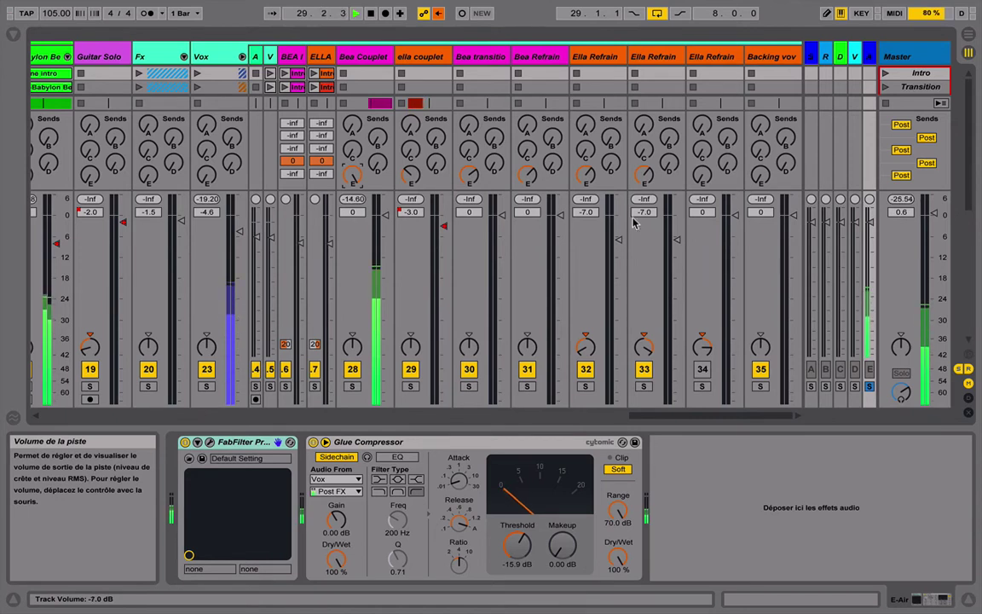
{"action": "left_click", "coordinate": [314, 443]}
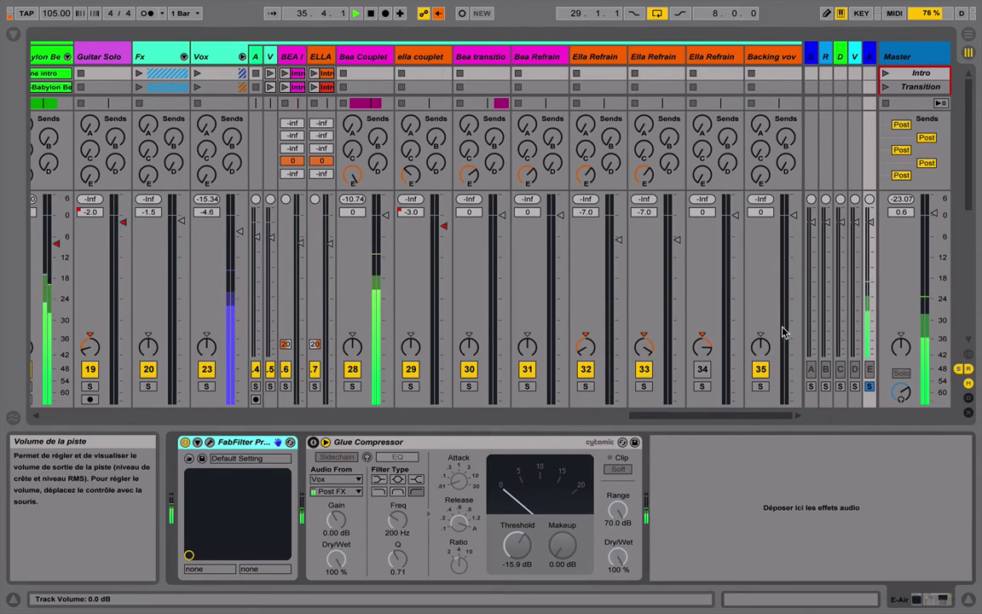
Re-enable the Glue Compressor on the E-Air return, stop playback and check the available sidechain sources without changing Vox.
{"action": "left_click", "coordinate": [313, 442]}
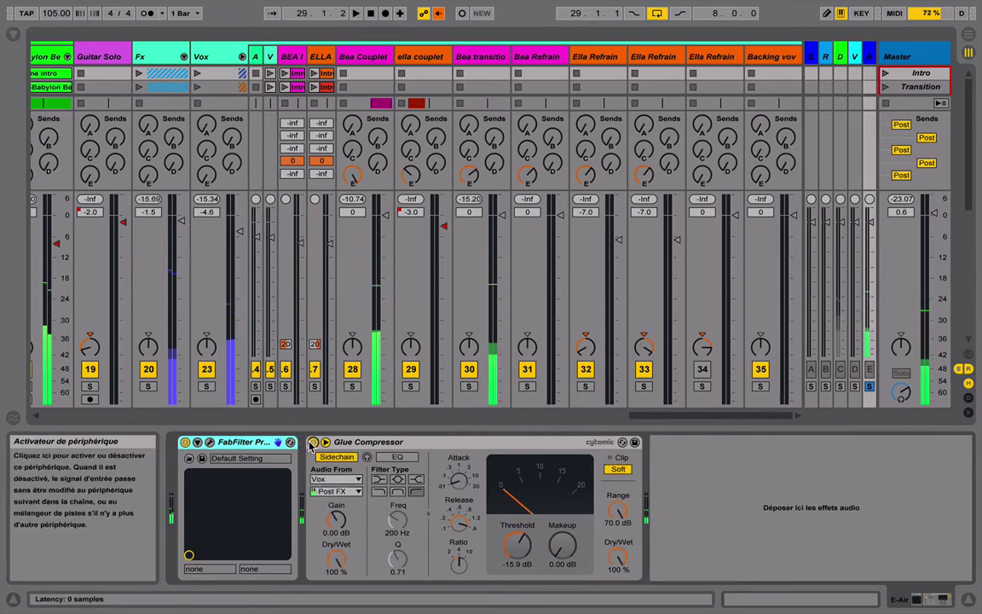
{"action": "key", "text": "space"}
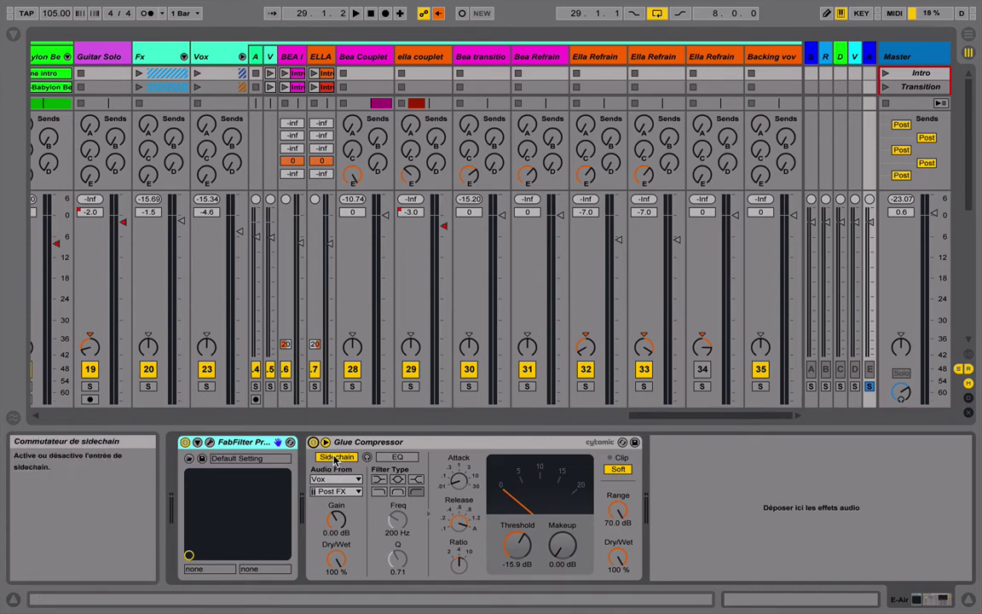
{"action": "left_click", "coordinate": [377, 442]}
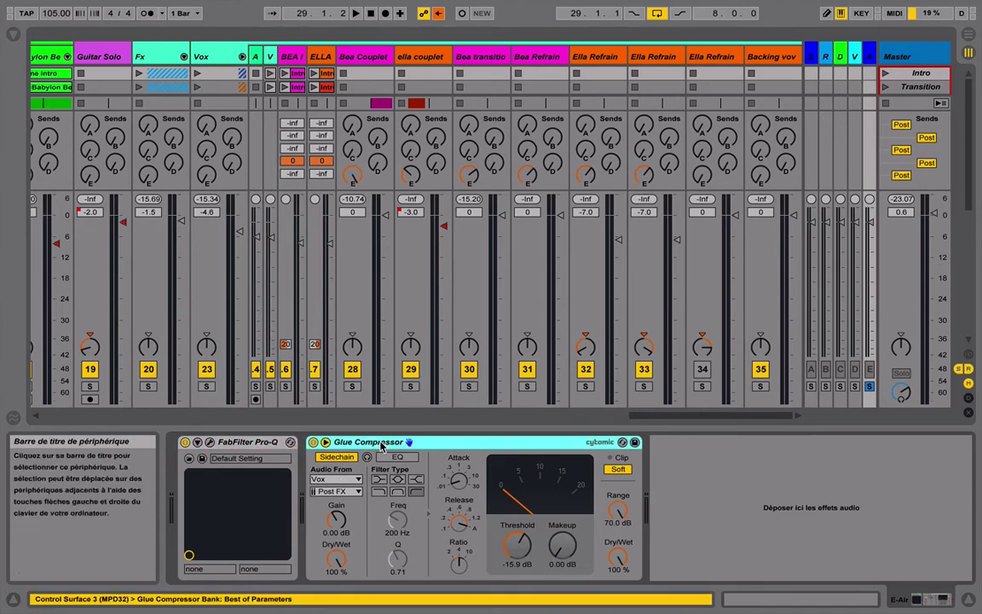
{"action": "left_click", "coordinate": [339, 480]}
{"action": "left_click", "coordinate": [338, 481]}
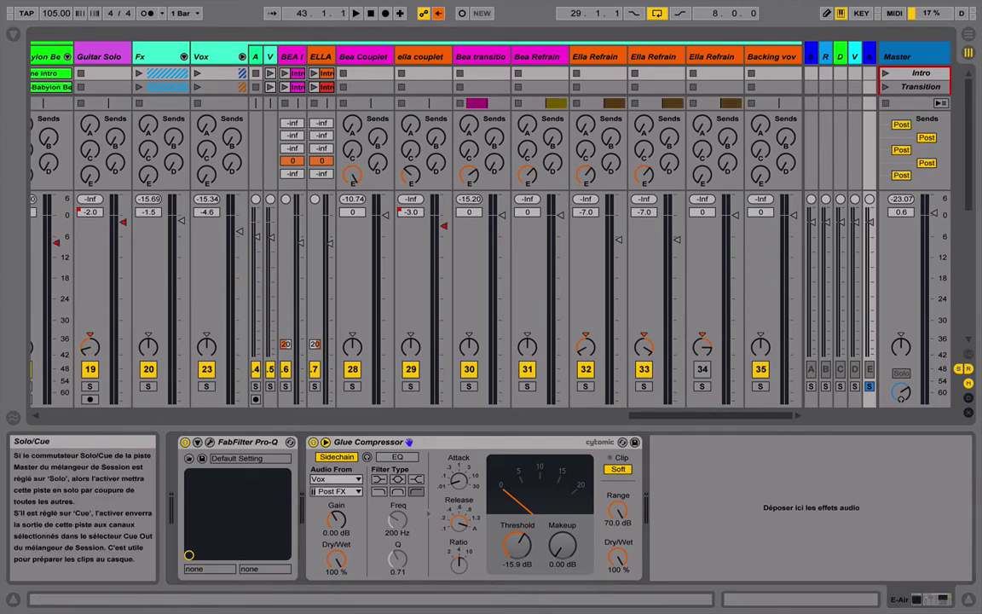
Solo Bea Refrain and Ella Refrain tracks 32 and 33 alongside the E-Air return, and play the refrain.
{"action": "left_click", "coordinate": [528, 386]}
{"action": "left_click", "coordinate": [586, 386]}
{"action": "left_click", "coordinate": [644, 386]}
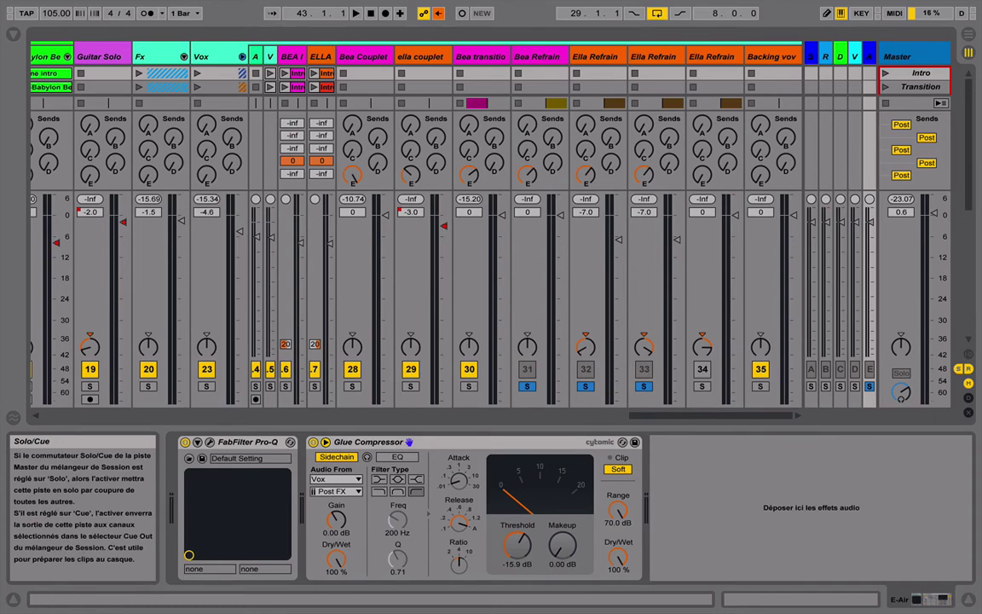
{"action": "key", "text": "space"}
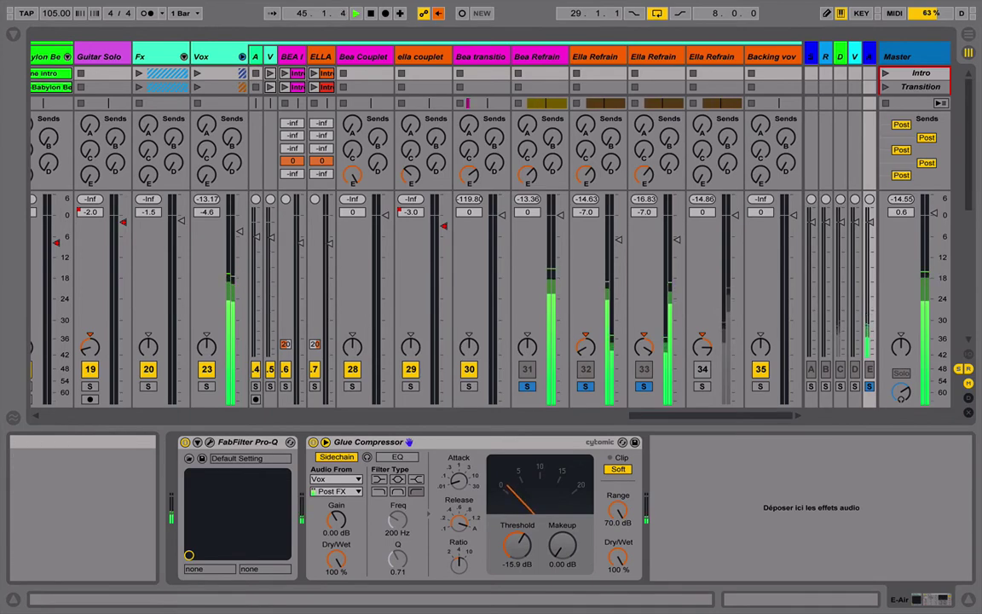
Bypass the Utility on the Master track during playback, stop the song, and collapse the enlarged Spectrum display back into the device chain.
{"action": "left_click", "coordinate": [903, 56]}
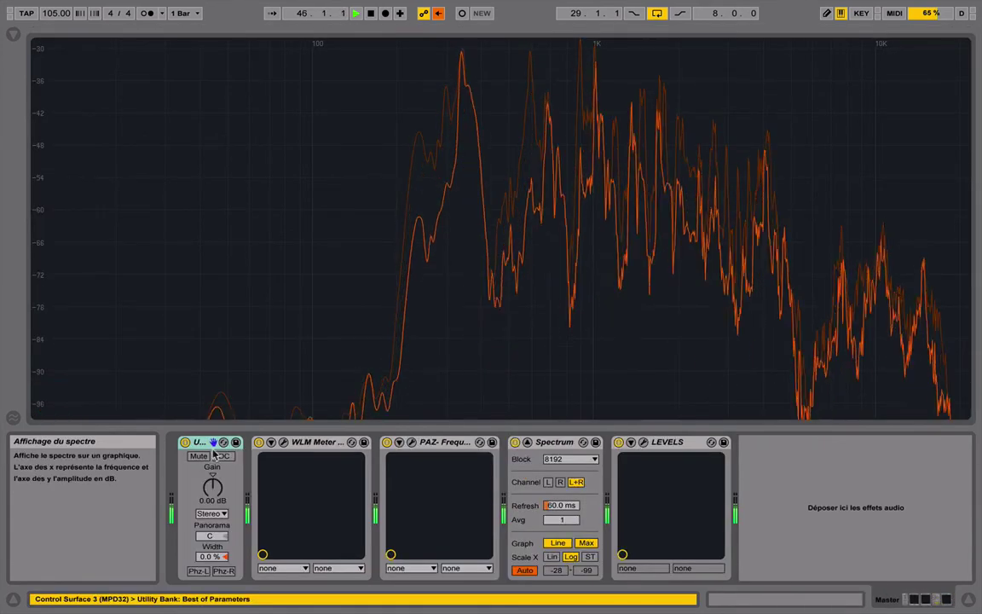
{"action": "left_click", "coordinate": [185, 442]}
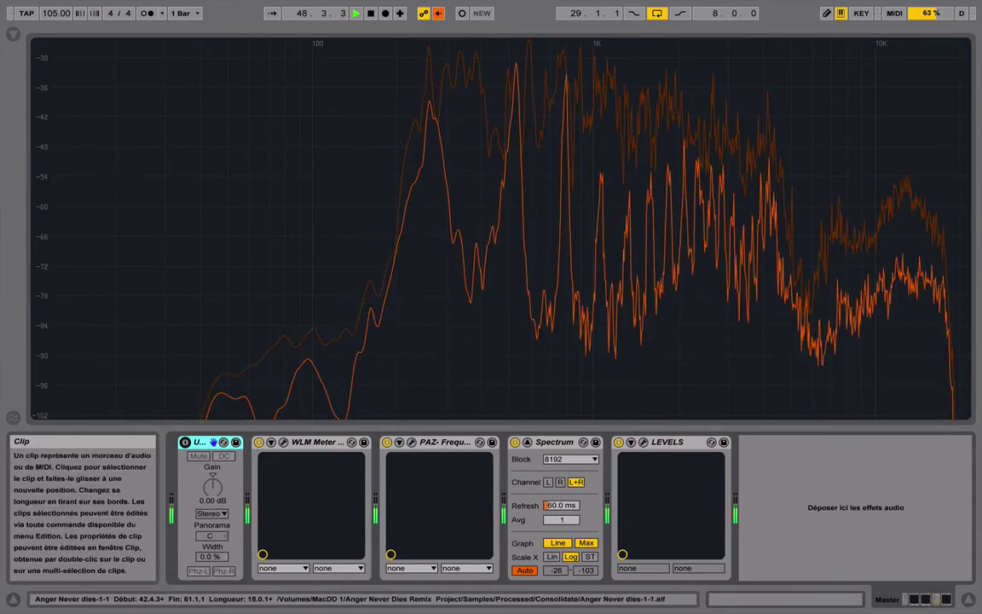
{"action": "key", "text": "space"}
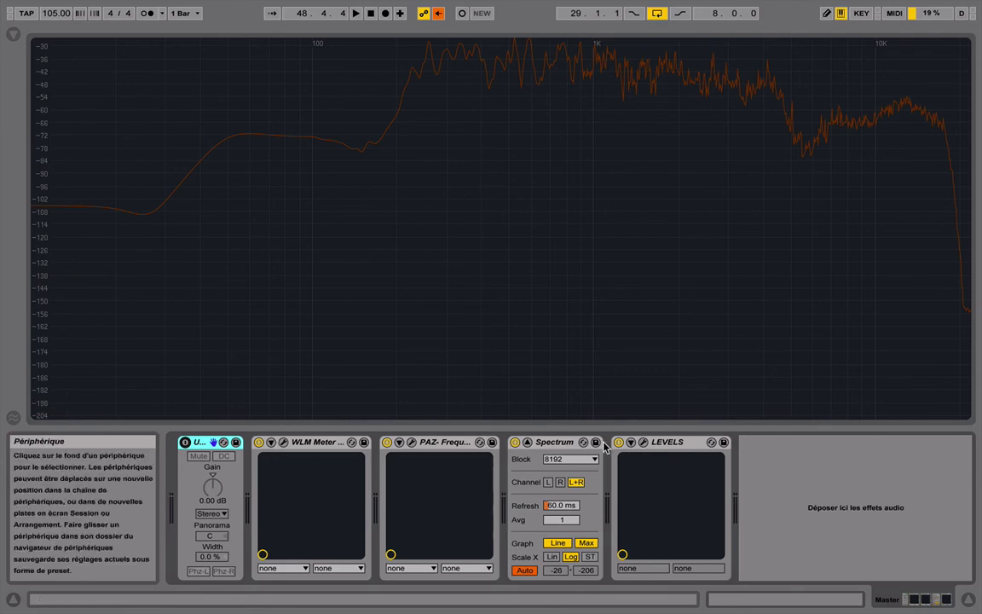
{"action": "left_click", "coordinate": [527, 442]}
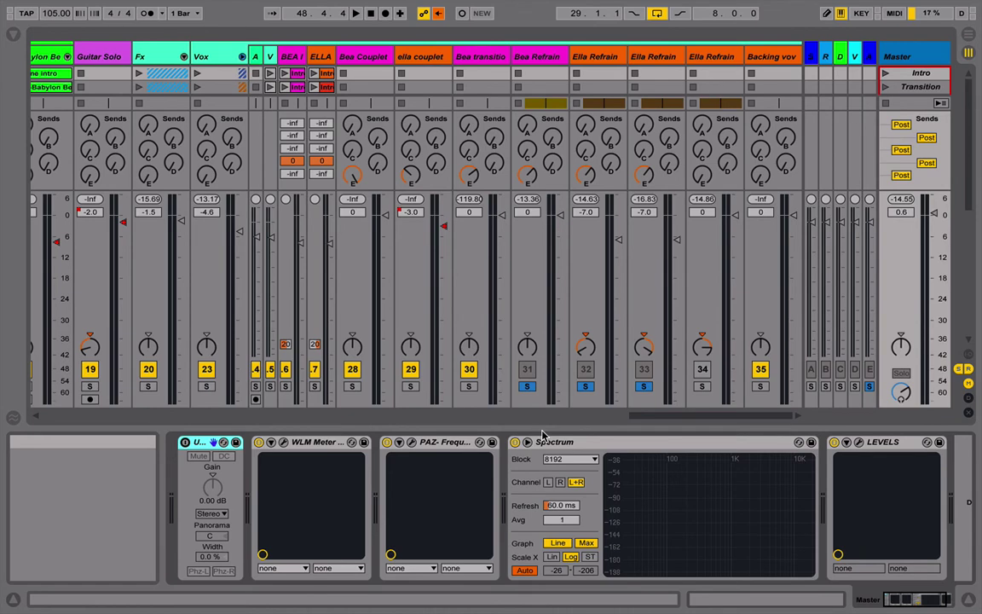
Search the browser's plug-ins for "lapetit" and expand the VST results.
{"action": "left_click", "coordinate": [14, 34]}
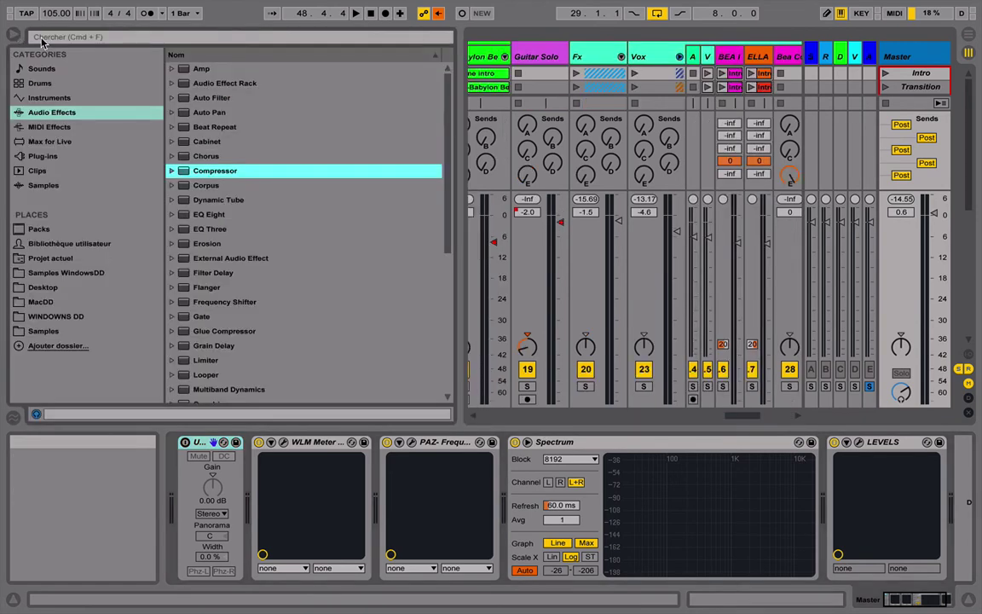
{"action": "left_click", "coordinate": [109, 37]}
{"action": "type", "text": "lape"}
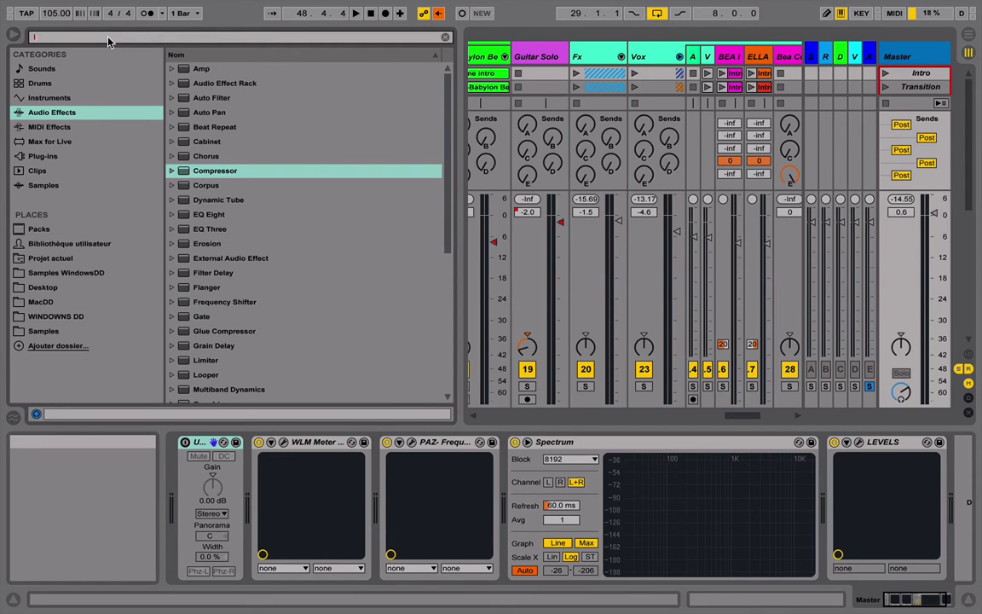
{"action": "type", "text": "t"}
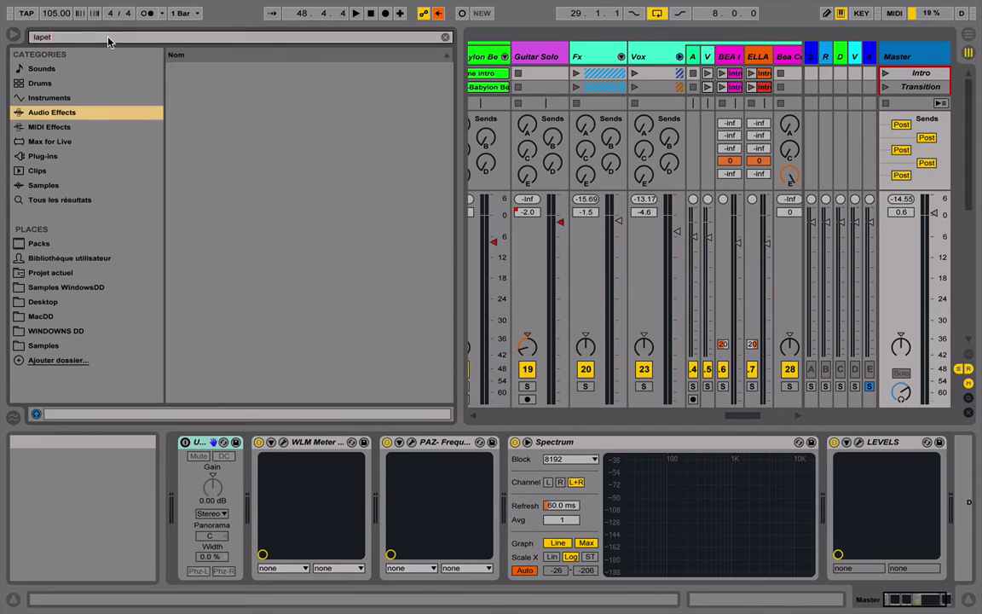
{"action": "type", "text": "it"}
{"action": "left_click", "coordinate": [34, 156]}
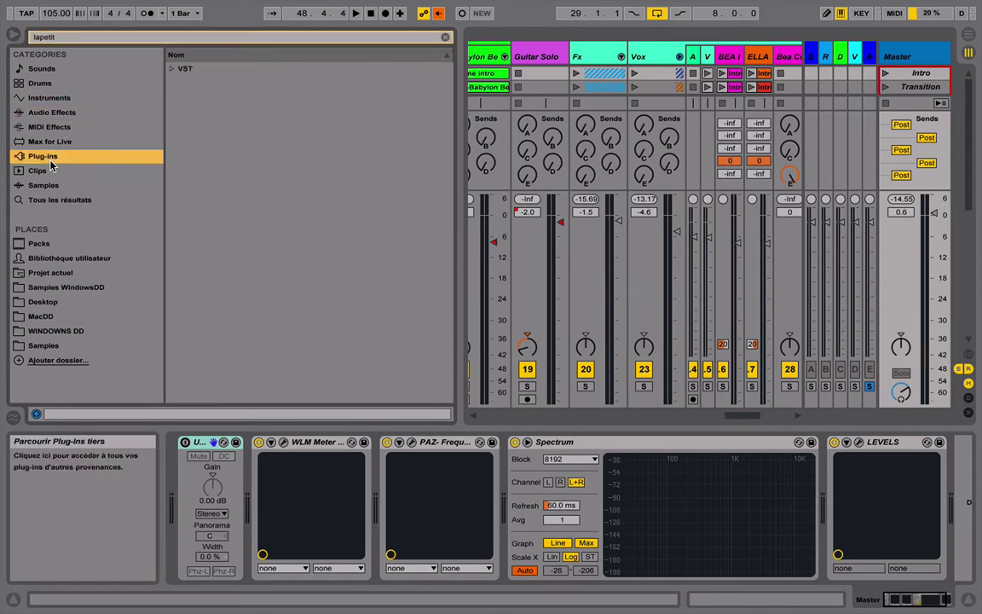
{"action": "left_click", "coordinate": [177, 70]}
Load LaPetiteExcite at the end of the Bea transition track's device chain and move its plug-in window clear of the browser.
{"action": "left_click_drag", "start_coordinate": [179, 81], "coordinate": [652, 54]}
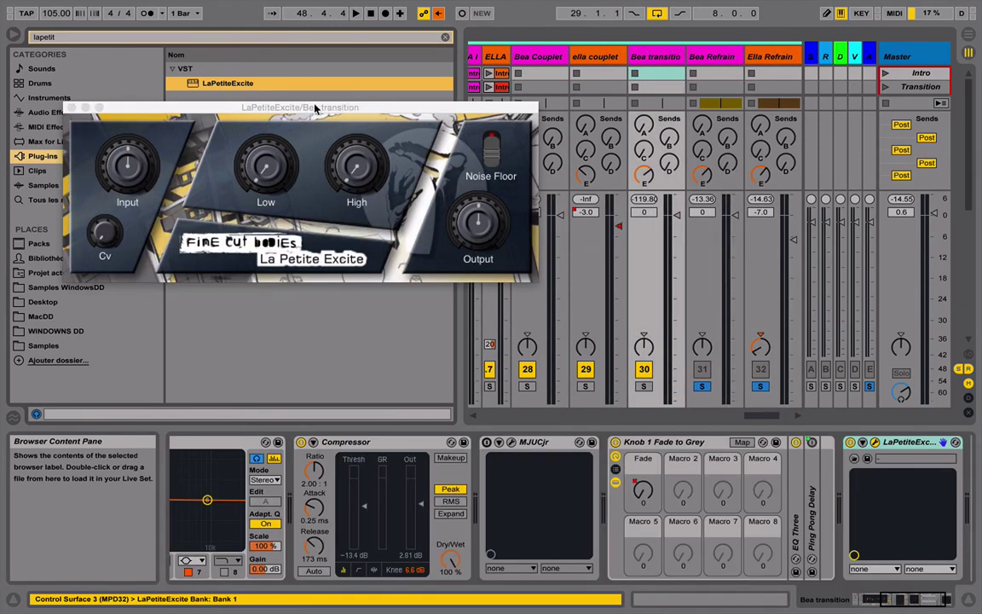
{"action": "left_click_drag", "start_coordinate": [316, 107], "coordinate": [547, 106]}
{"action": "mouse_move", "coordinate": [501, 175]}
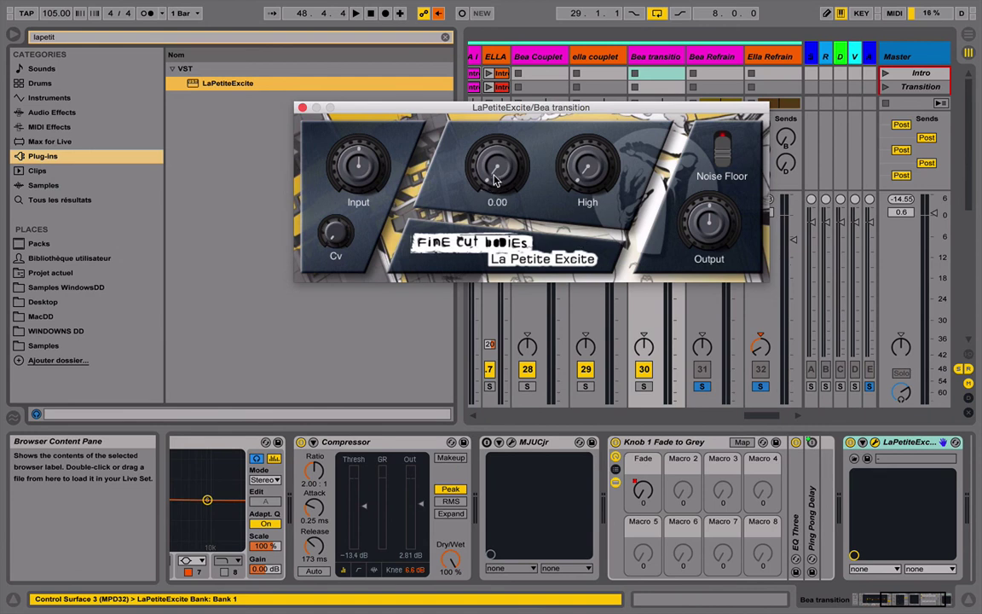